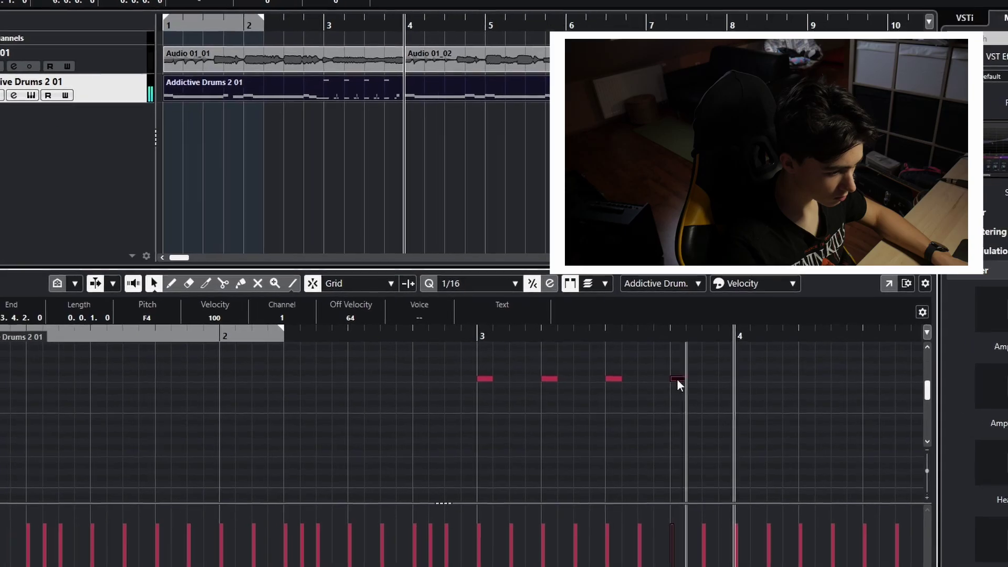
Fill the Addictive Drums 2 part with repeating F4 notes on every eighth through bar 3
{"action": "left_click_drag", "start_coordinate": [709, 365], "coordinate": [547, 387]}
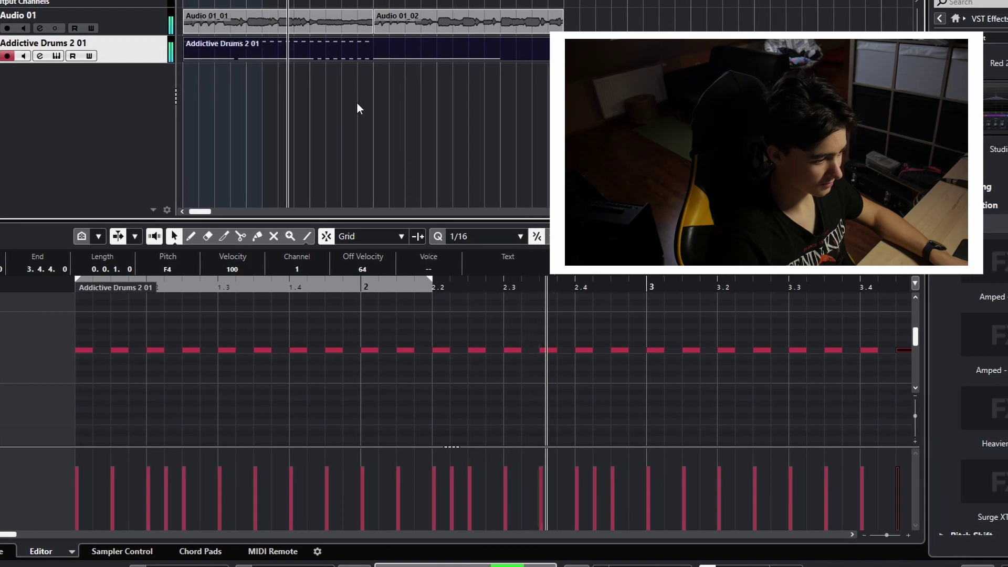
Check the channel levels in the mixer and the kit loaded in the Addictive Drums 2 instrument window
{"action": "left_click", "coordinate": [155, 538]}
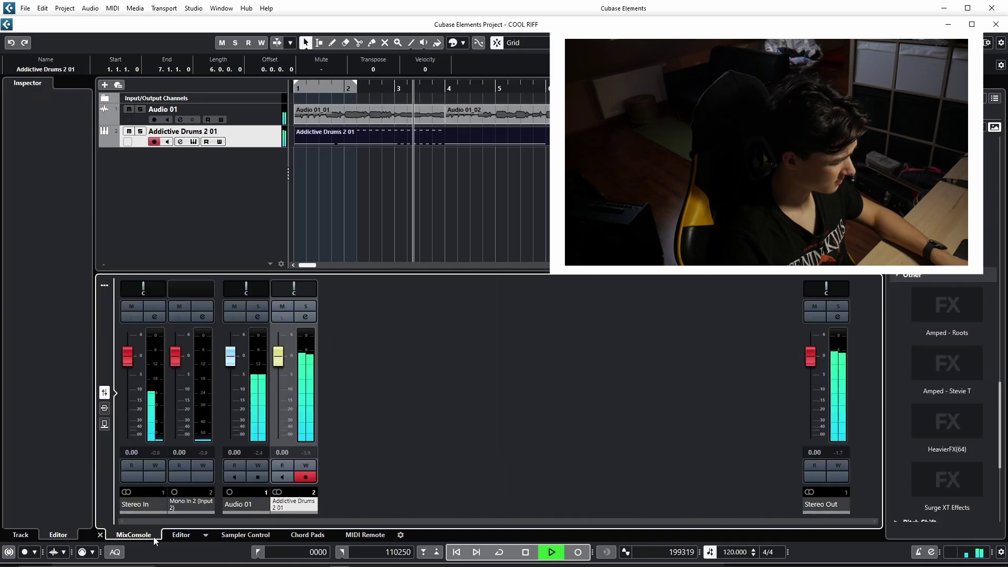
{"action": "left_click", "coordinate": [182, 535]}
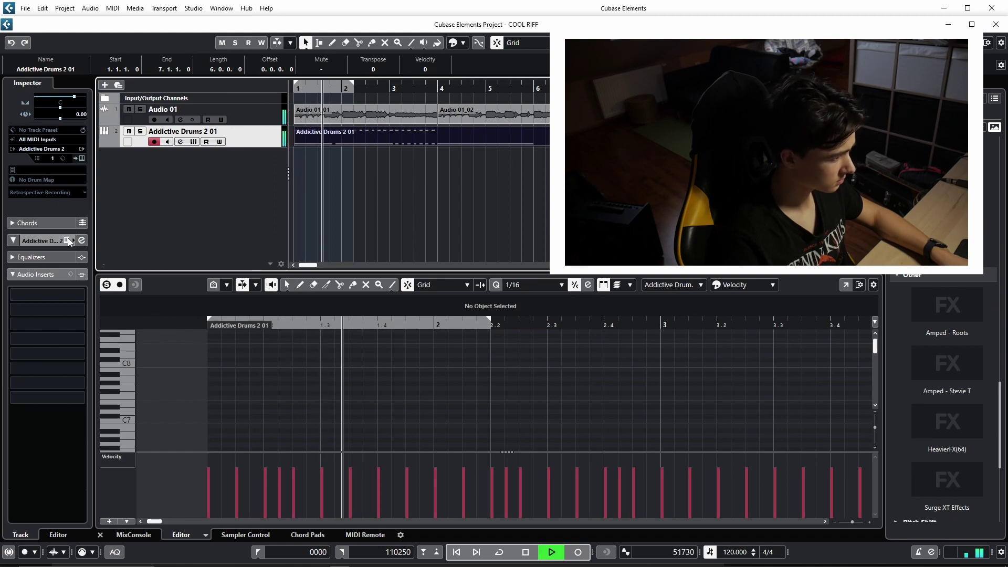
{"action": "left_click", "coordinate": [68, 240]}
{"action": "mouse_move", "coordinate": [422, 356]}
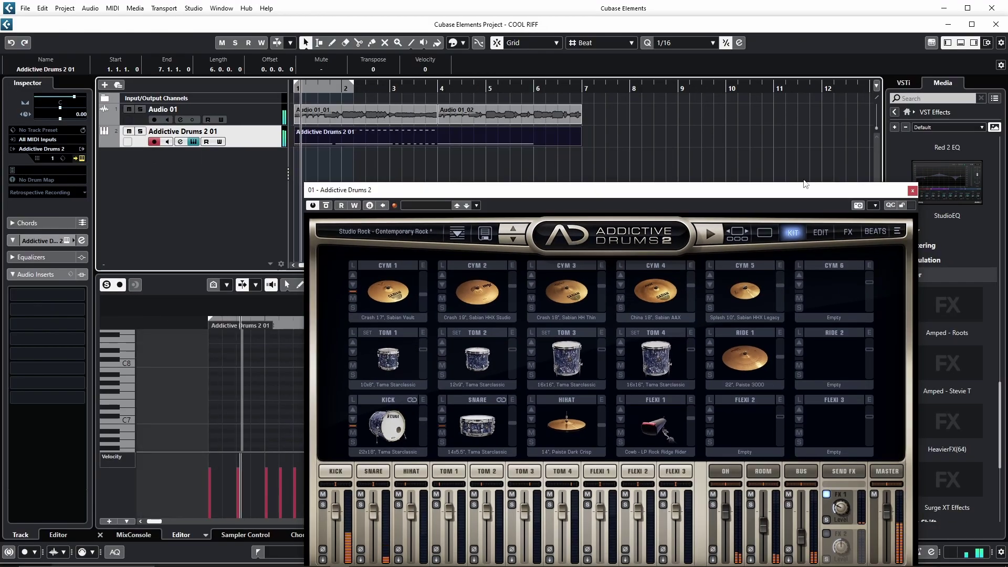
{"action": "left_click", "coordinate": [1006, 156]}
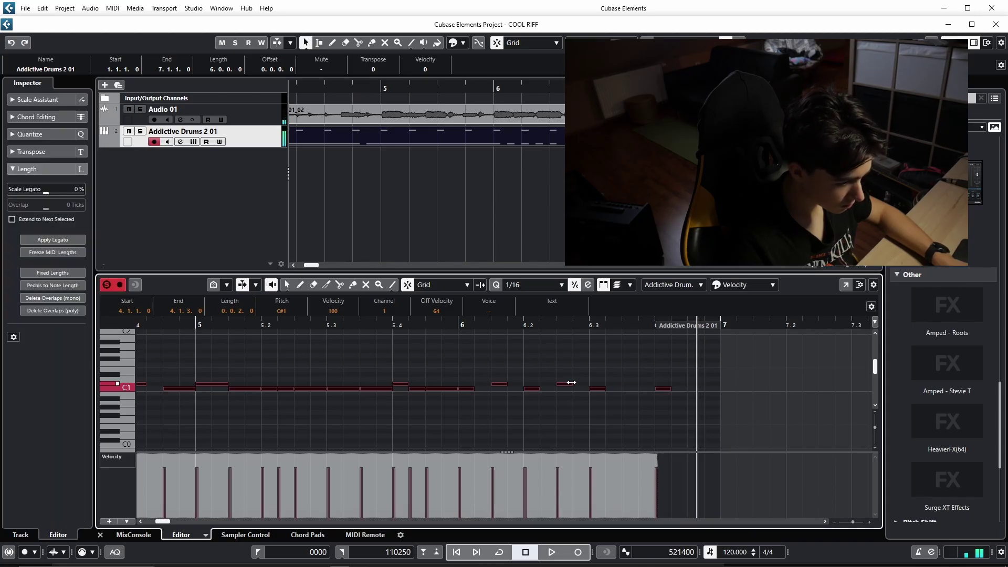
Delete the C#1 notes at 6.1.3 and 6.2.3 in the Addictive Drums 2 part and play back from bar 6
{"action": "double_click", "coordinate": [564, 383]}
{"action": "double_click", "coordinate": [499, 382]}
{"action": "scroll", "coordinate": [505, 362], "scroll_direction": "down", "scroll_amount": 1}
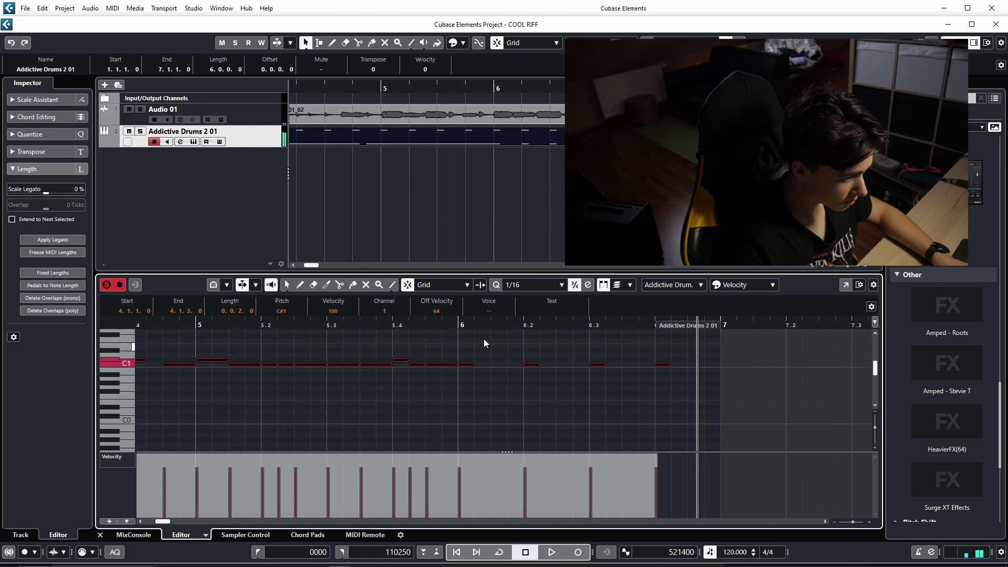
{"action": "left_click", "coordinate": [461, 325]}
{"action": "key", "text": "space"}
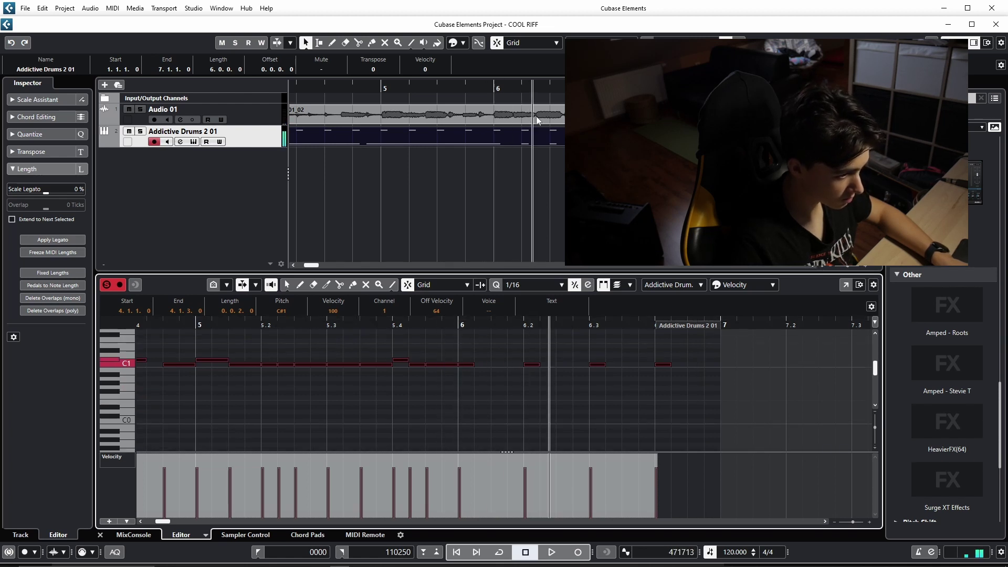
{"action": "left_click", "coordinate": [485, 90]}
{"action": "key", "text": "space"}
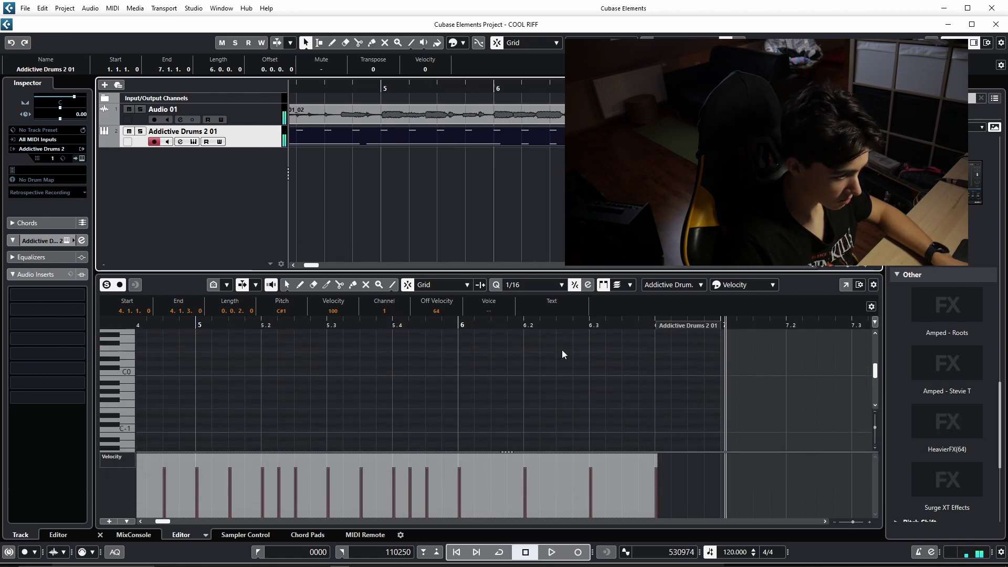
Rework the C1 kick pattern in bar 6 of the Addictive Drums 2 part, adding a note at 6.4.3, and reposition playback near bar 4
{"action": "scroll", "coordinate": [536, 381], "scroll_direction": "up", "scroll_amount": 3}
{"action": "left_click", "coordinate": [604, 389]}
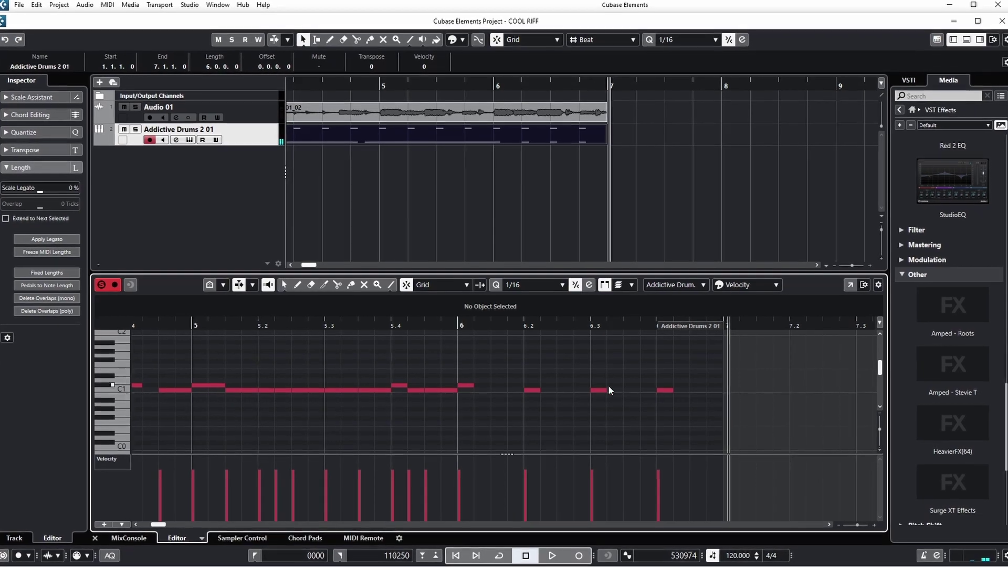
{"action": "left_click_drag", "start_coordinate": [600, 390], "coordinate": [530, 393]}
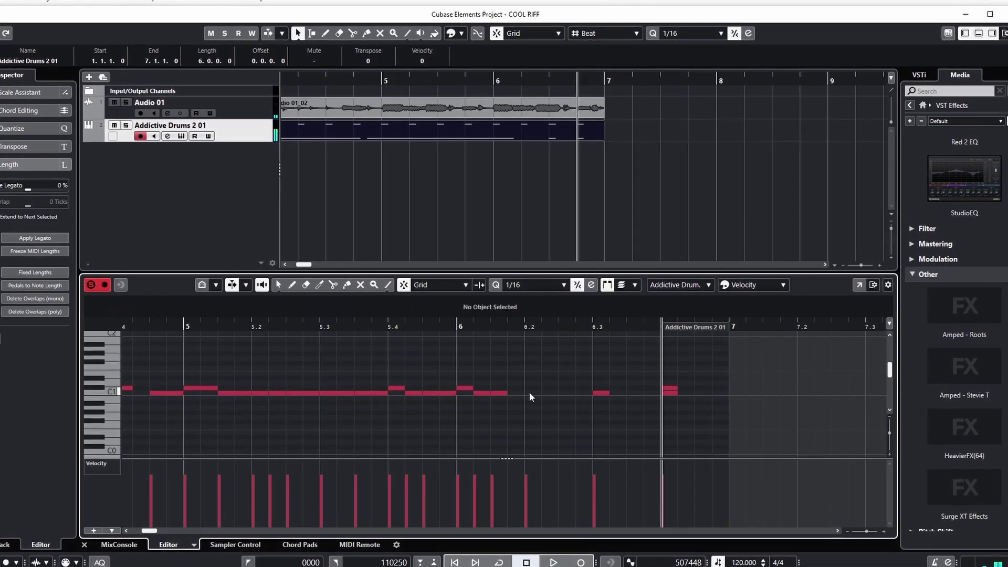
{"action": "left_click", "coordinate": [694, 393]}
{"action": "key", "text": "h"}
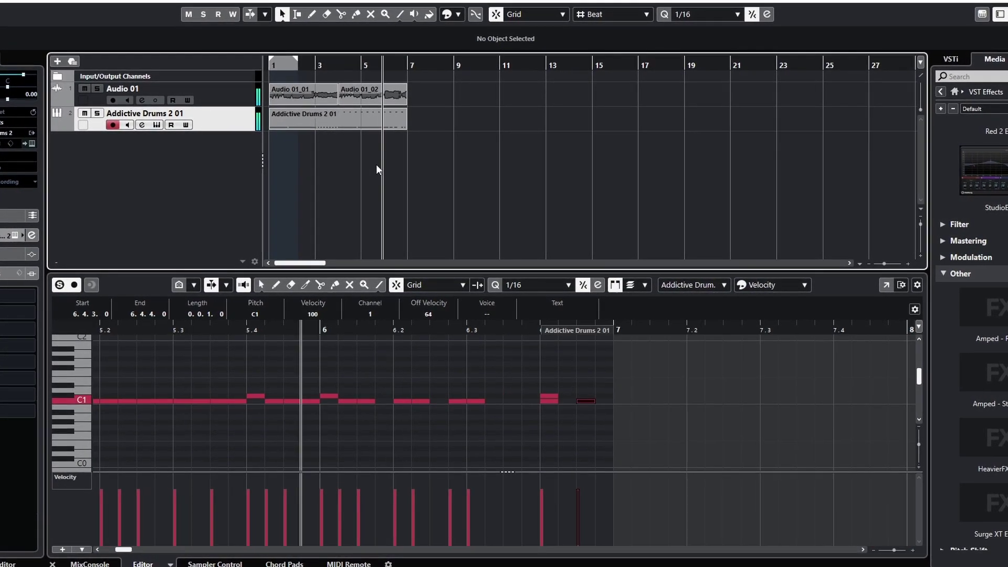
{"action": "scroll", "coordinate": [409, 391], "scroll_direction": "left", "scroll_amount": 6}
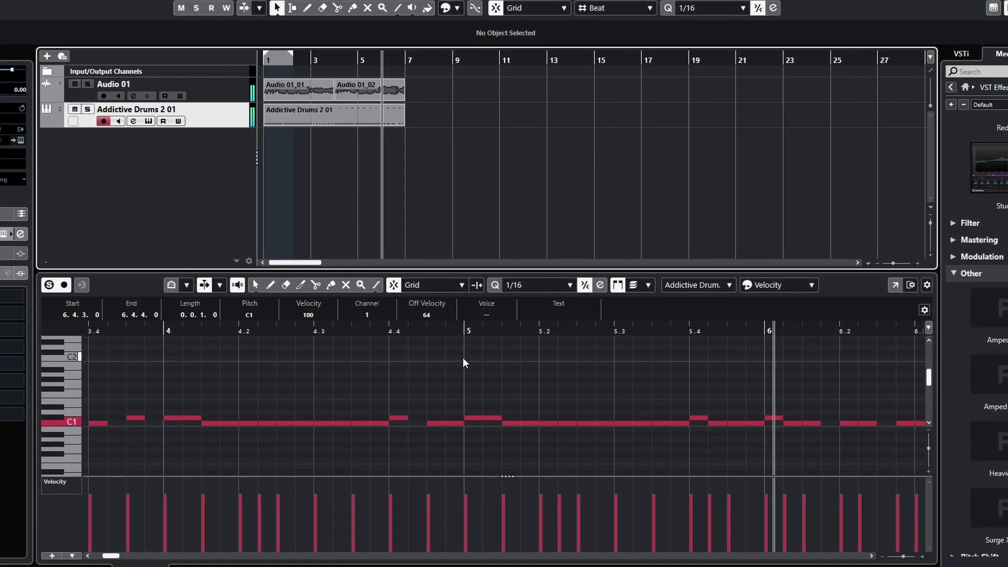
{"action": "key", "text": "g"}
{"action": "left_click", "coordinate": [334, 57]}
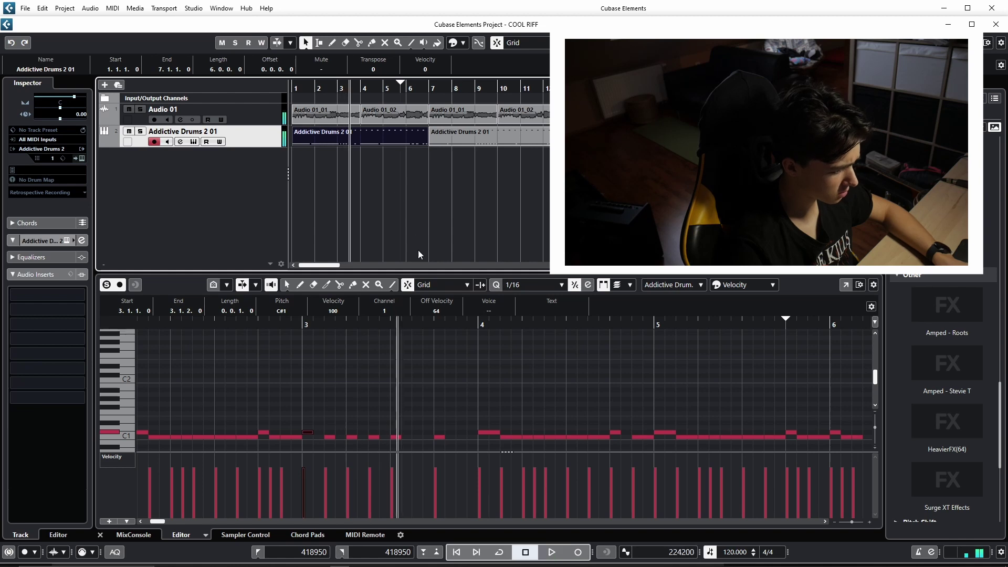
Rework the kick pattern in bar 3 with sixteenth C1 notes, ending on one at 3.4.3, and play the section back
{"action": "left_click", "coordinate": [331, 435]}
{"action": "left_click", "coordinate": [370, 436]}
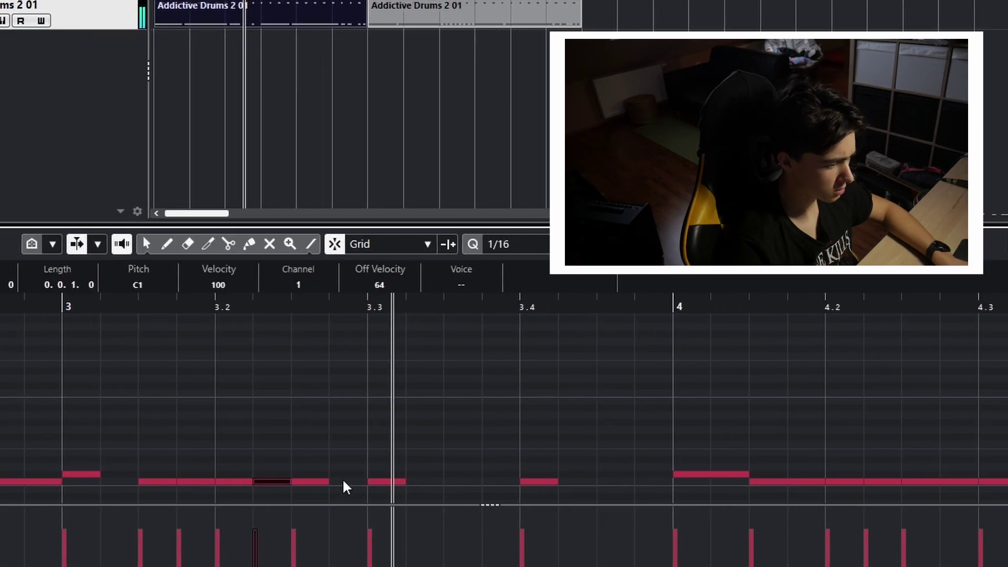
{"action": "left_click", "coordinate": [410, 435]}
{"action": "key", "text": "g"}
{"action": "key", "text": "g"}
{"action": "key", "text": "g"}
{"action": "left_click", "coordinate": [273, 436]}
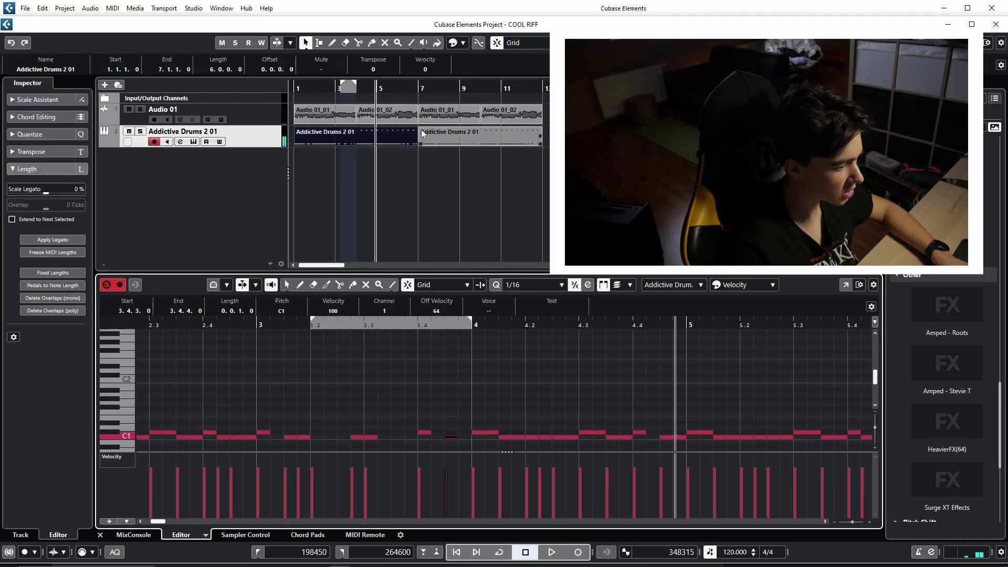
{"action": "double_click", "coordinate": [354, 89]}
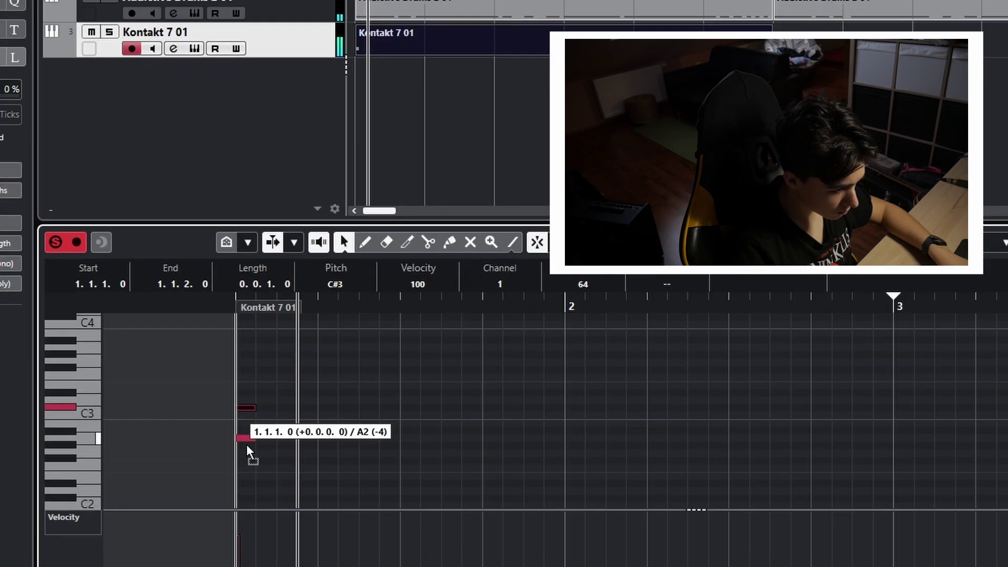
Build the Kontakt 7 guitar line from copied notes, ending with an eighth-long A0 note at the start of bar 2
{"action": "mouse_move", "coordinate": [246, 445]}
{"action": "left_mouse_down"}
{"action": "mouse_move", "coordinate": [243, 471]}
{"action": "mouse_move", "coordinate": [249, 430]}
{"action": "mouse_move", "coordinate": [238, 449]}
{"action": "left_mouse_up"}
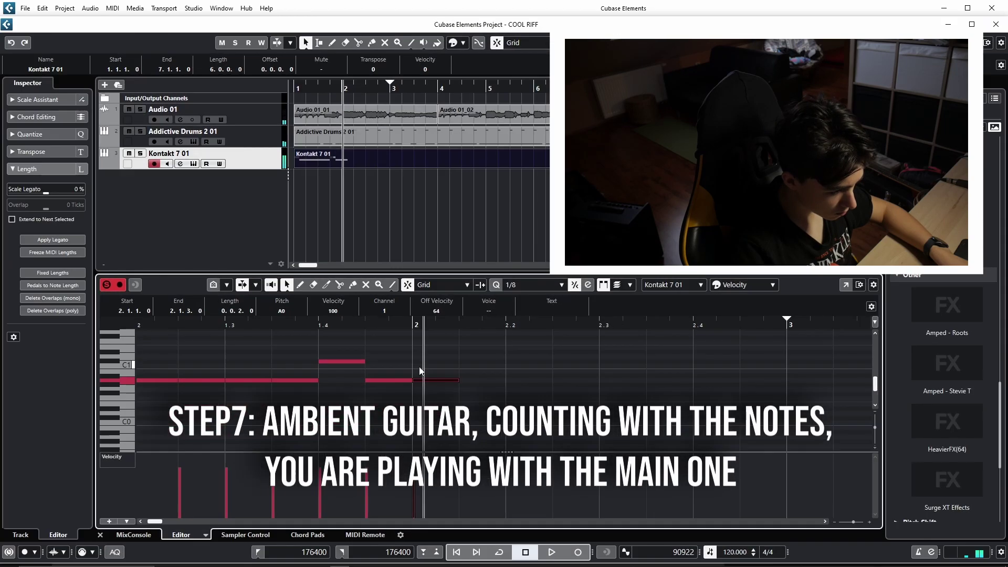
{"action": "mouse_move", "coordinate": [419, 371]}
{"action": "left_mouse_down"}
{"action": "mouse_move", "coordinate": [412, 365]}
{"action": "mouse_move", "coordinate": [419, 368]}
{"action": "left_mouse_up"}
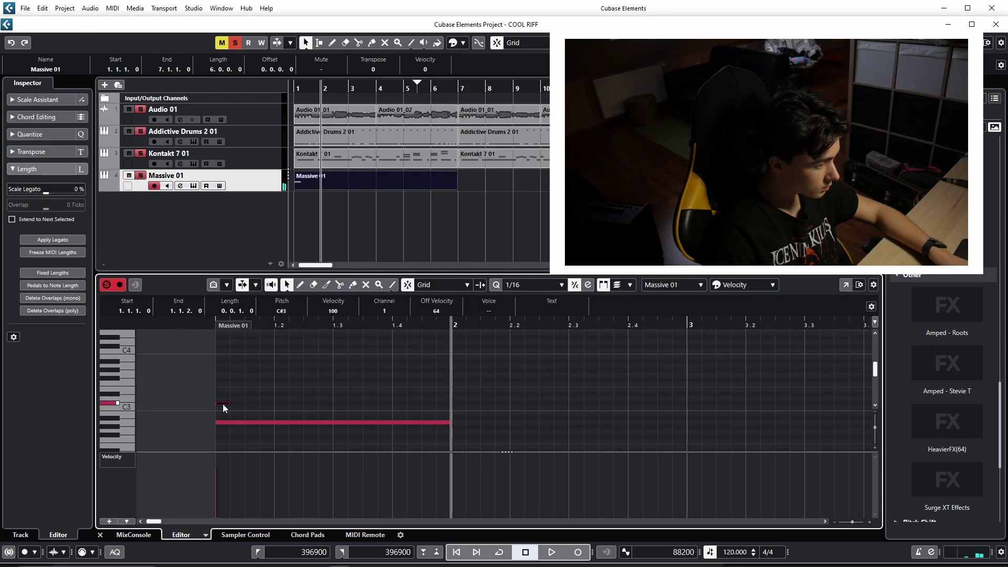
Extend the C#3 note in bar 1 of the Massive part to a full bar and raise it an octave to C#4
{"action": "left_click", "coordinate": [223, 403]}
{"action": "left_click_drag", "start_coordinate": [225, 405], "coordinate": [382, 405]}
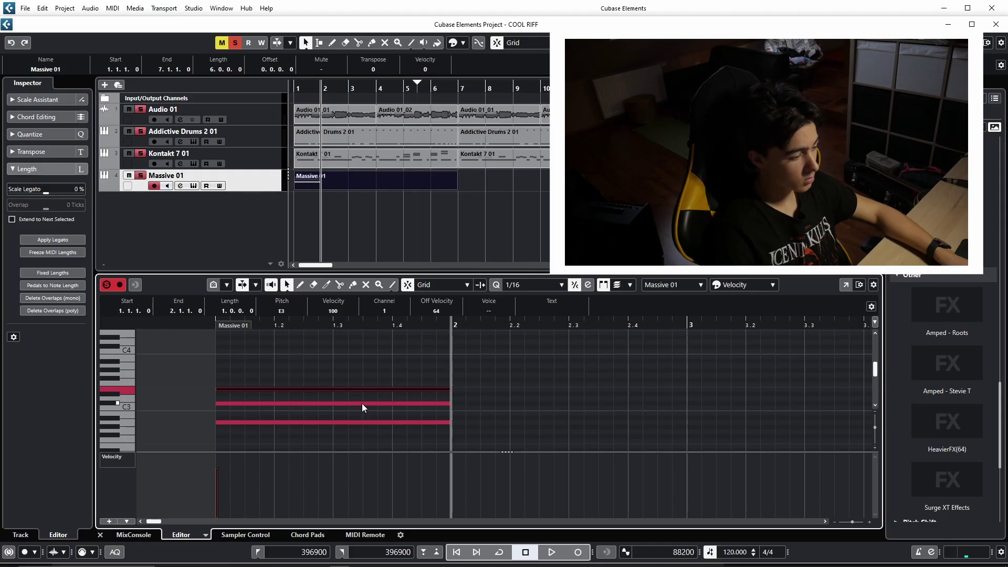
{"action": "left_click_drag", "start_coordinate": [361, 404], "coordinate": [363, 347]}
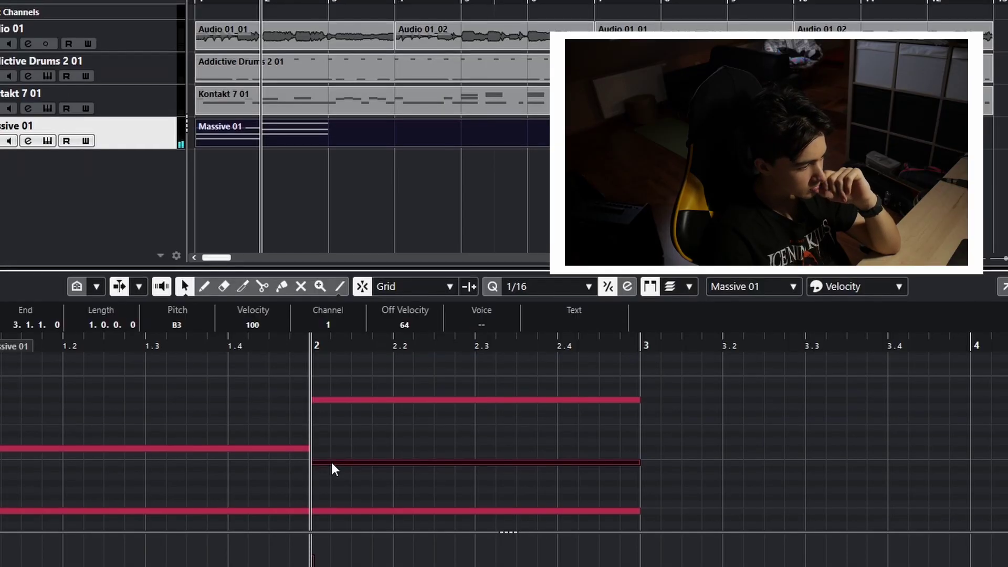
Raise the B3 note in bar 2 of the Massive part to D4 and lower the F#5 note in bar 3 to E5
{"action": "left_click_drag", "start_coordinate": [332, 468], "coordinate": [333, 453]}
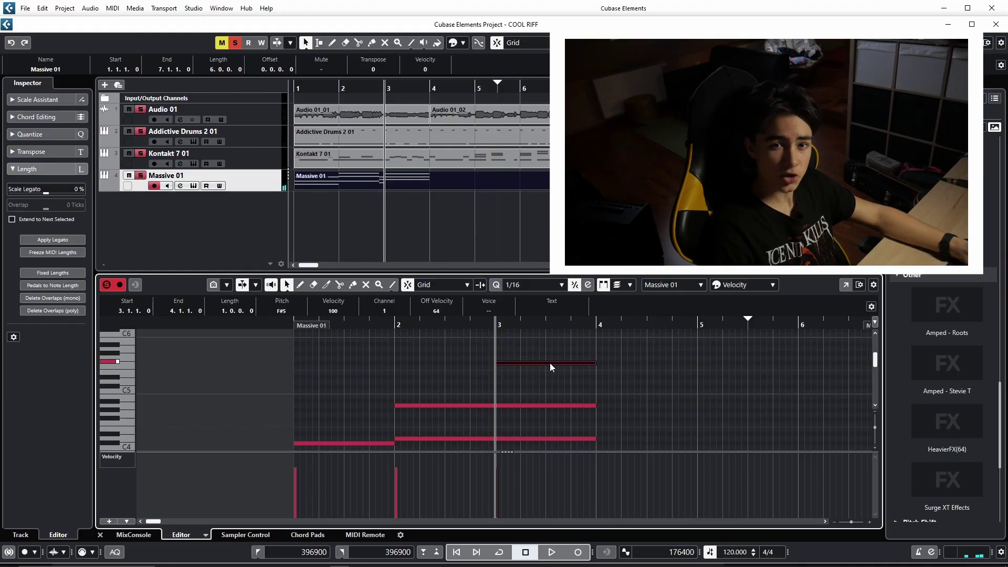
{"action": "left_click_drag", "start_coordinate": [542, 366], "coordinate": [535, 374]}
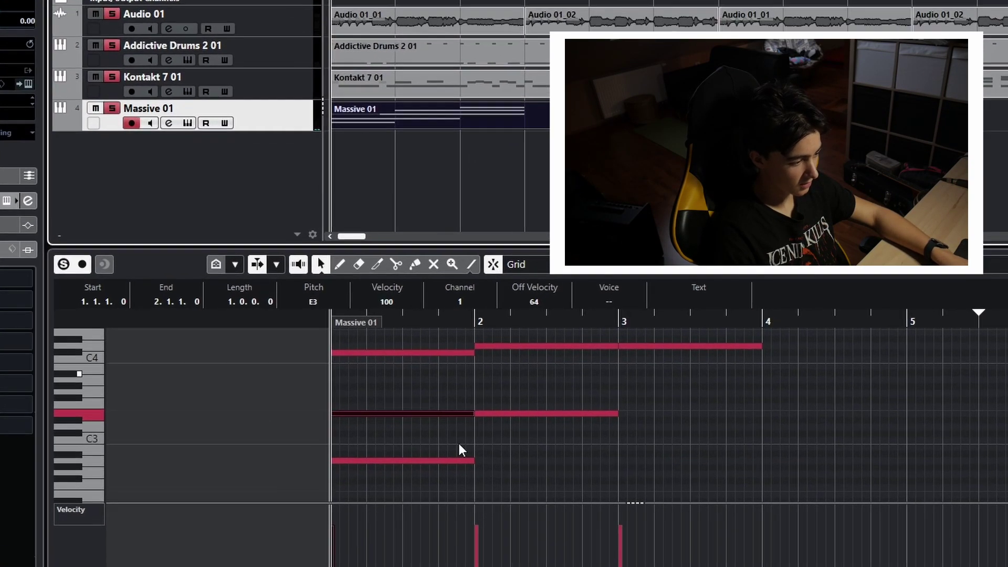
Lower the D4 notes in bars 2 and 3 of the Massive part to C#4
{"action": "scroll", "coordinate": [399, 415], "scroll_direction": "up", "scroll_amount": 2}
{"action": "left_click", "coordinate": [512, 452]}
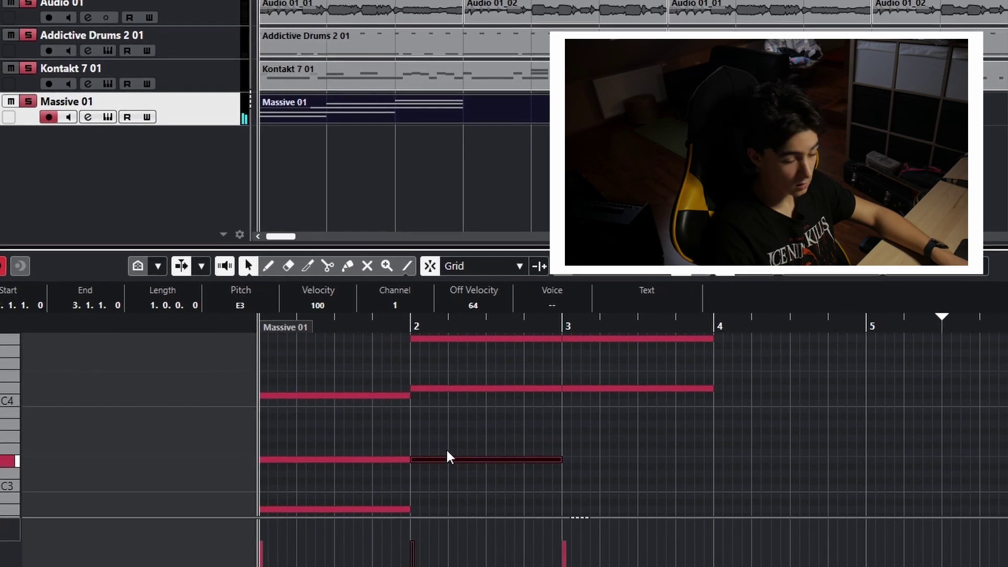
{"action": "left_click_drag", "start_coordinate": [406, 389], "coordinate": [409, 396]}
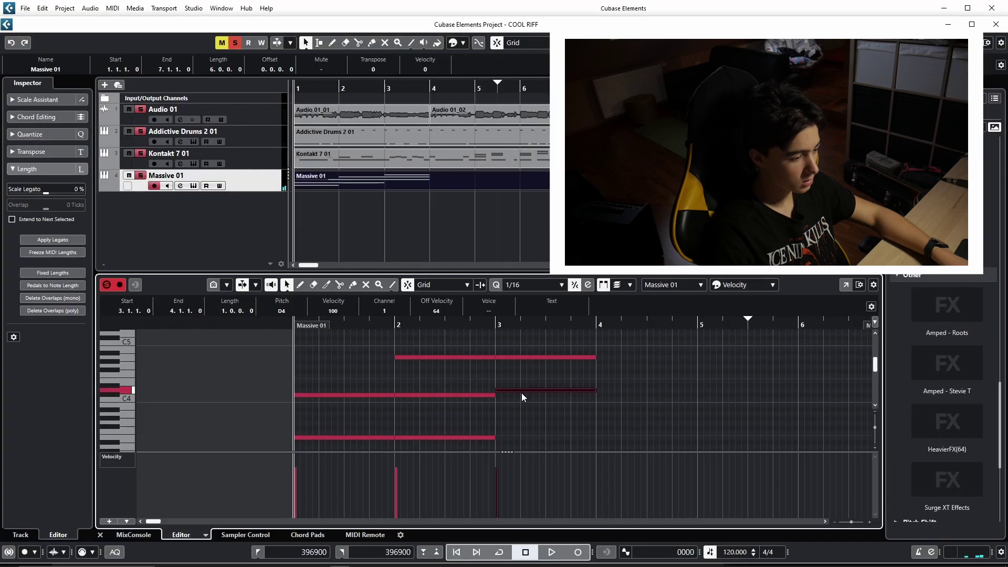
{"action": "left_click_drag", "start_coordinate": [579, 394], "coordinate": [580, 399]}
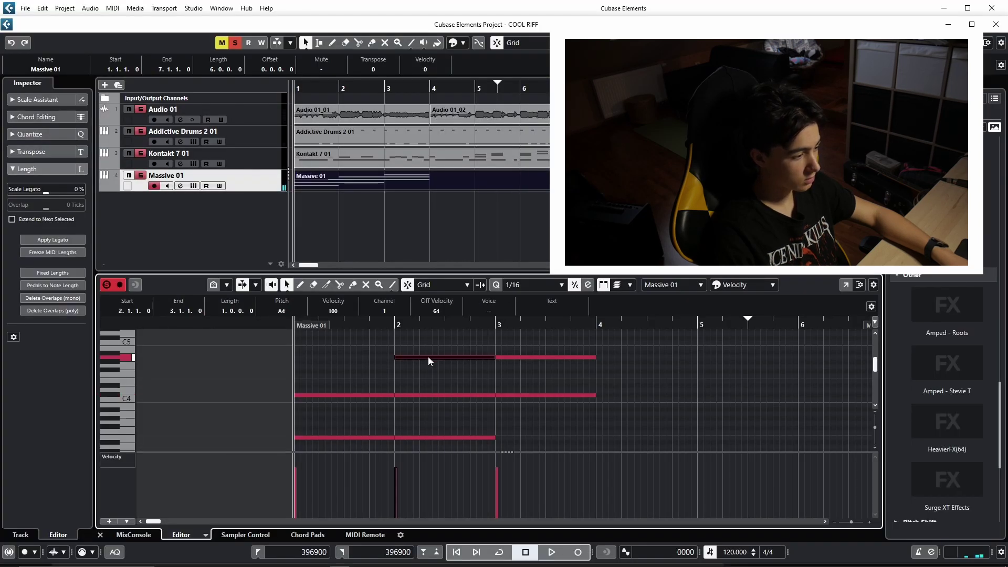
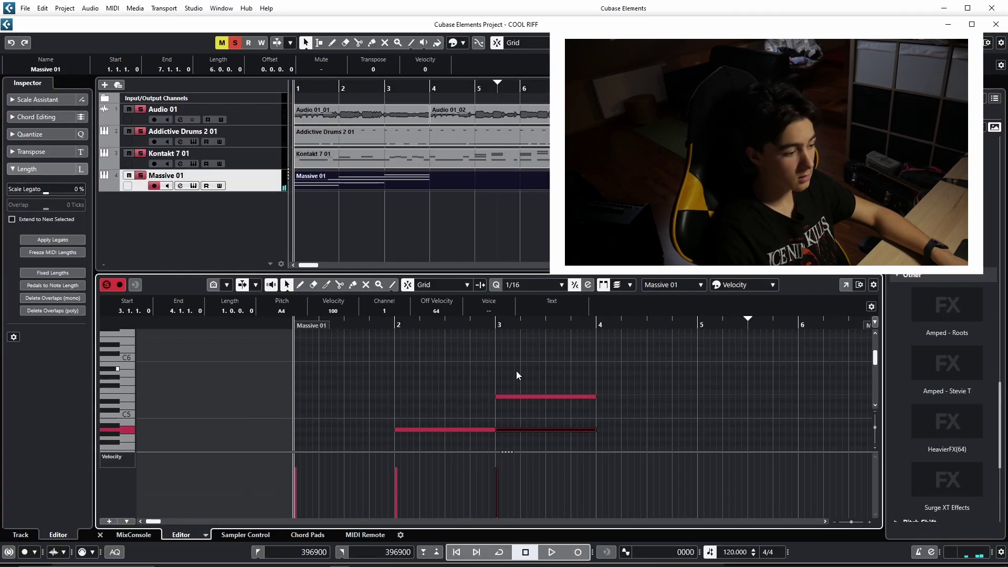
{"action": "left_click", "coordinate": [518, 395]}
Play back the first three Massive chords and undo the last note edit
{"action": "left_click", "coordinate": [236, 90]}
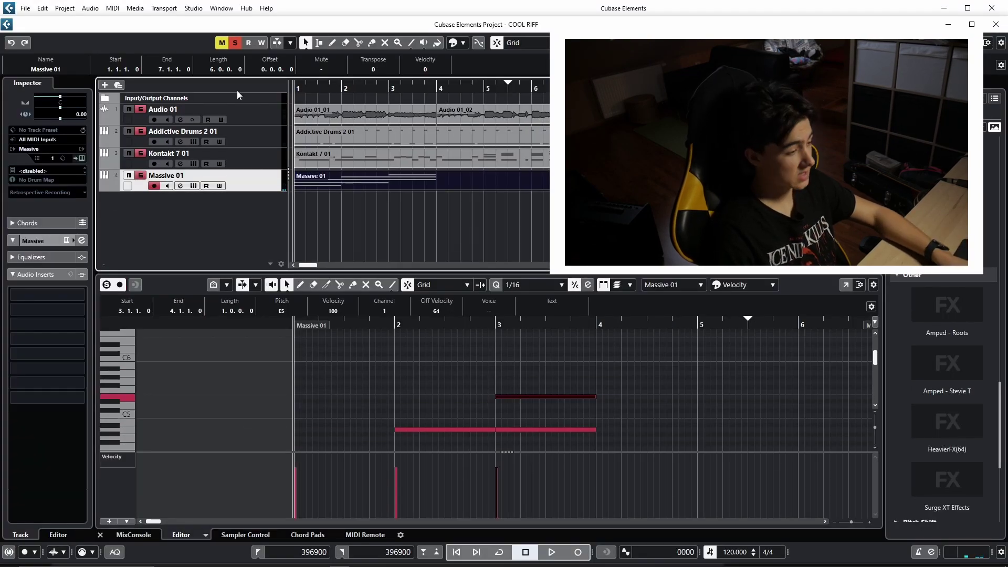
{"action": "key", "text": "space"}
{"action": "key", "text": "alt+F3"}
{"action": "left_click_drag", "start_coordinate": [374, 358], "coordinate": [379, 406]}
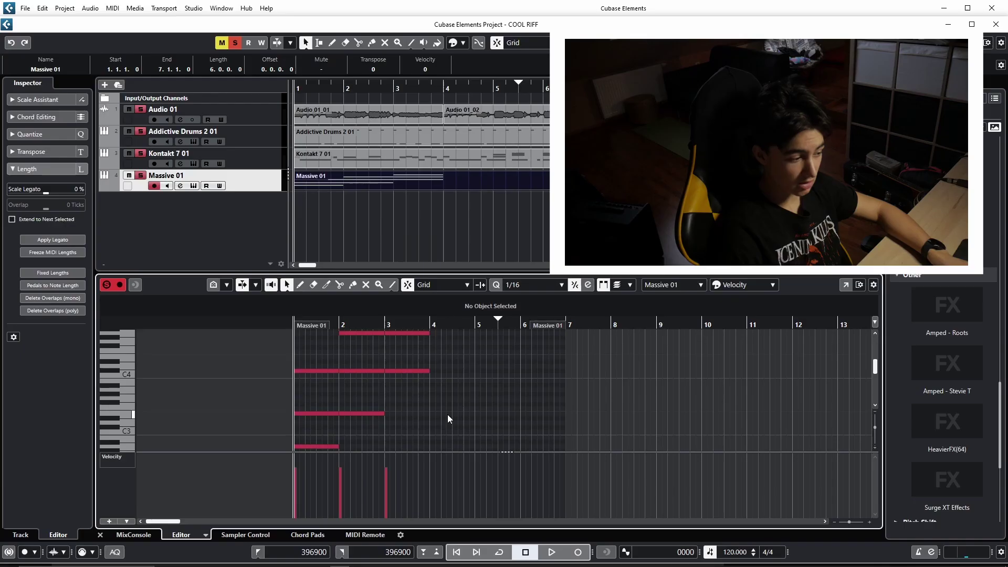
{"action": "key", "text": "ctrl+z"}
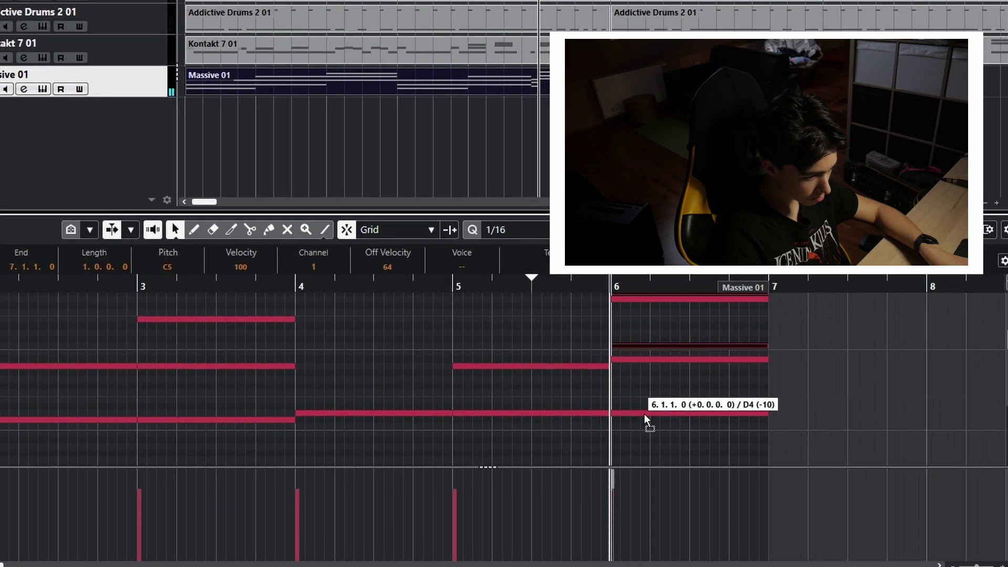
Move the C5 note in bar 6 of the Massive part down to D4 and play back from bar 4
{"action": "left_click", "coordinate": [644, 414]}
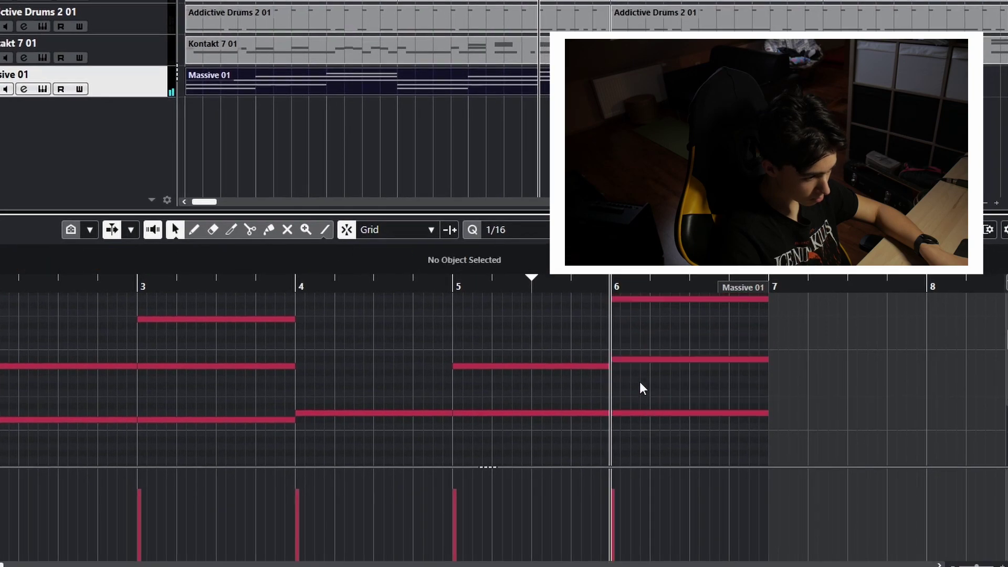
{"action": "left_click", "coordinate": [417, 88]}
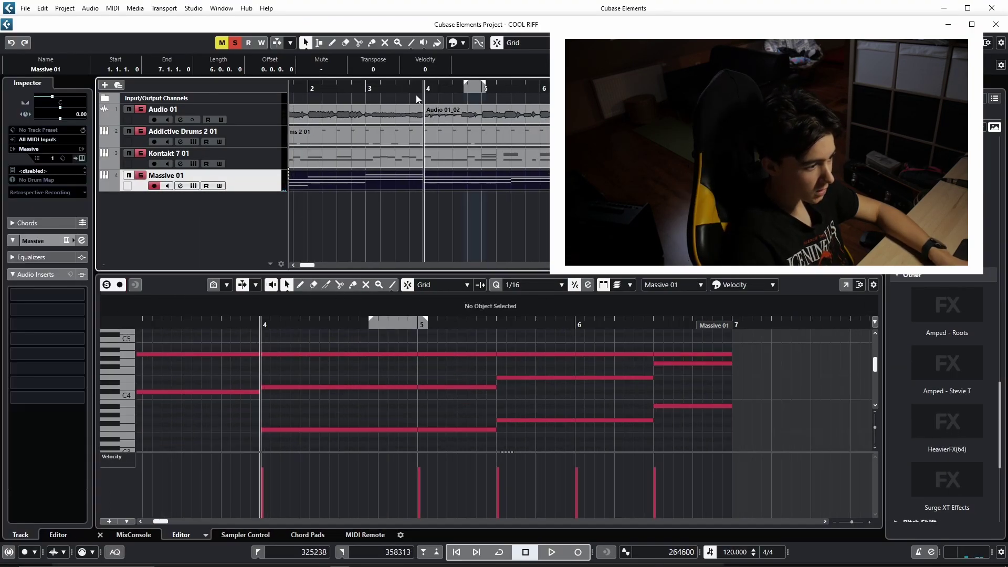
{"action": "key", "text": "space"}
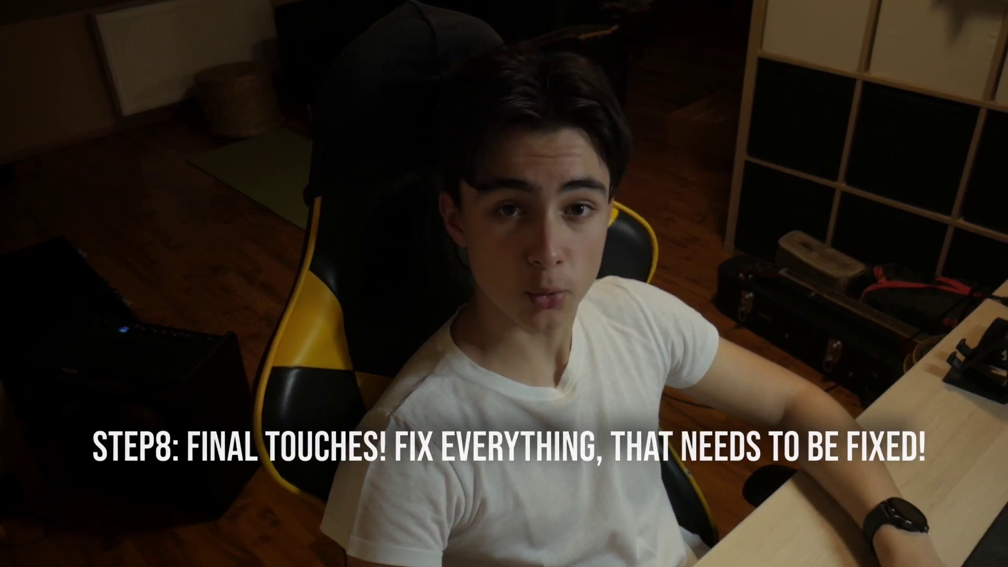
{"action": "right_click", "coordinate": [253, 142]}
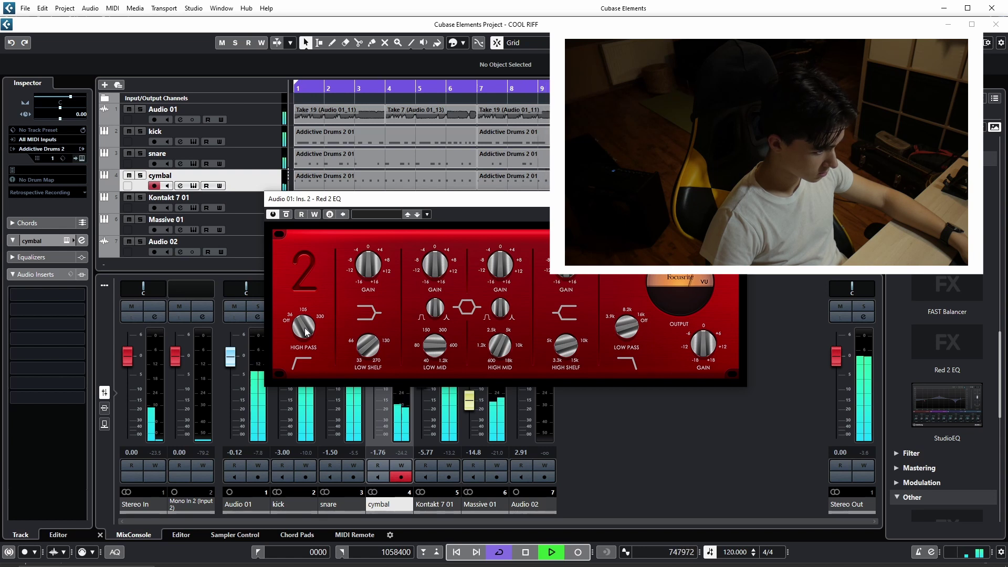
Restart playback and adjust the high-pass filter of the Red 2 EQ on the Audio 01 track
{"action": "key", "text": "space"}
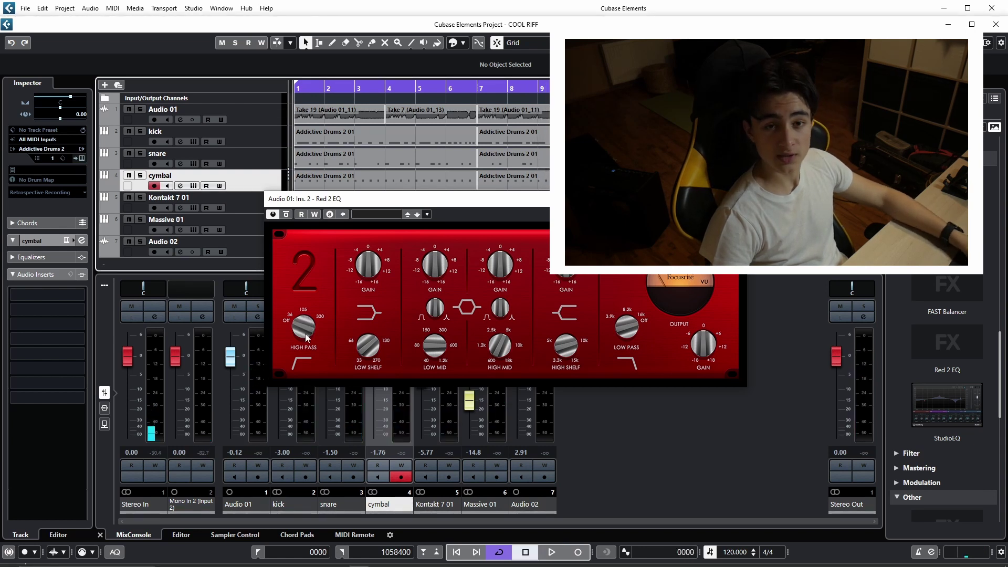
{"action": "key", "text": "space"}
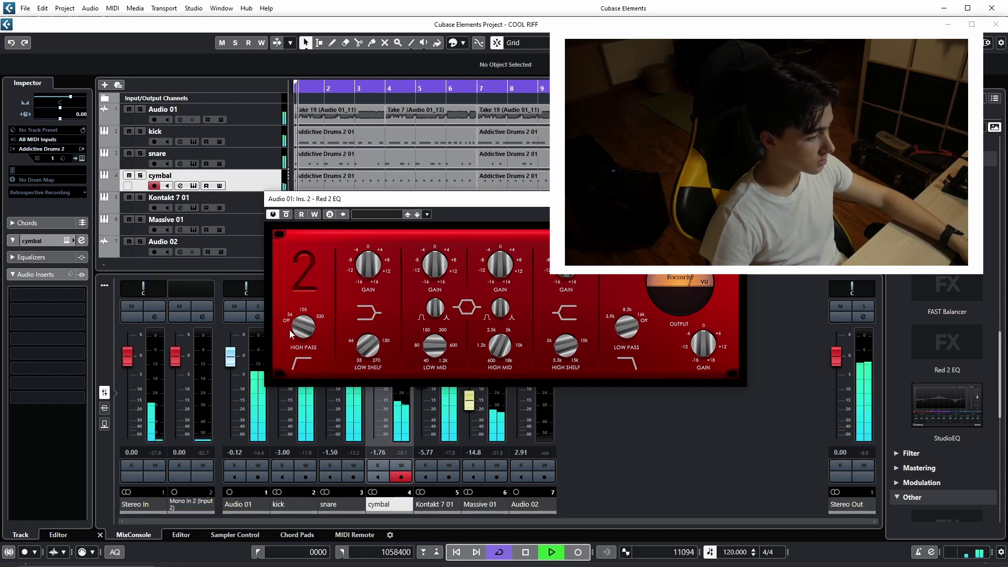
{"action": "left_click_drag", "start_coordinate": [304, 325], "coordinate": [301, 310]}
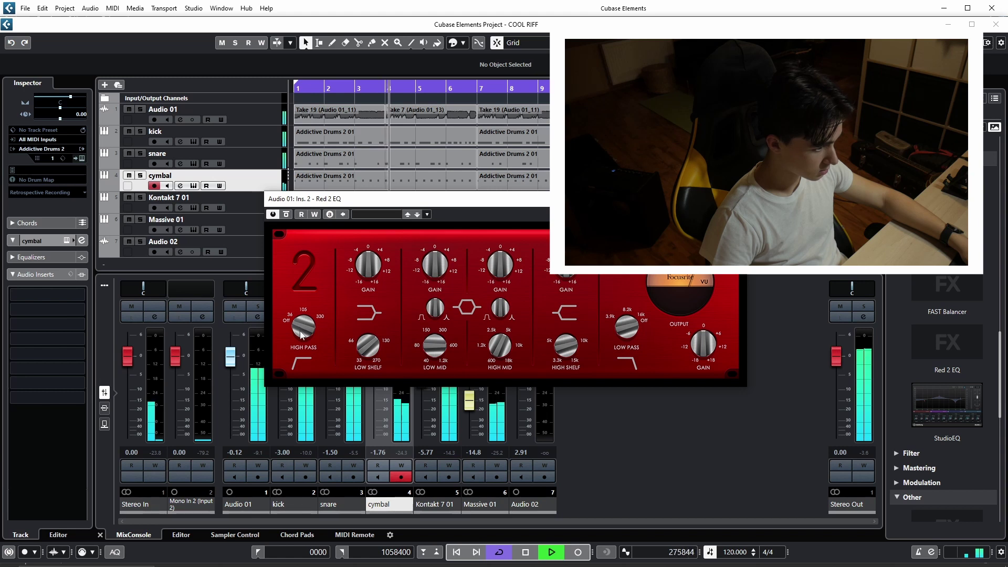
{"action": "left_click_drag", "start_coordinate": [298, 331], "coordinate": [298, 321]}
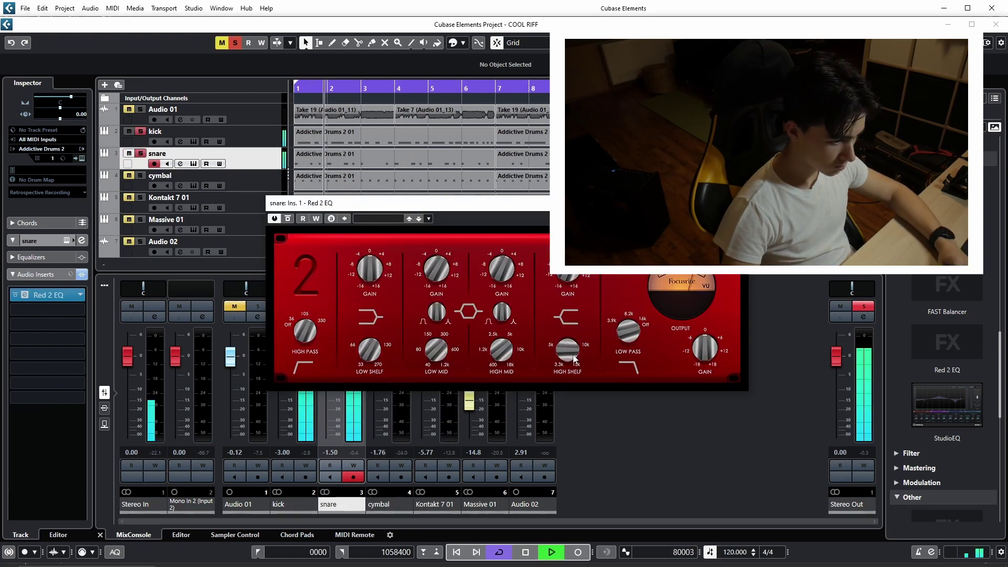
Compare the snare and cymbal Red 2 EQ settings while playing the soloed drums, leaving only the cymbal's EQ open
{"action": "left_click", "coordinate": [741, 203]}
{"action": "key", "text": "space"}
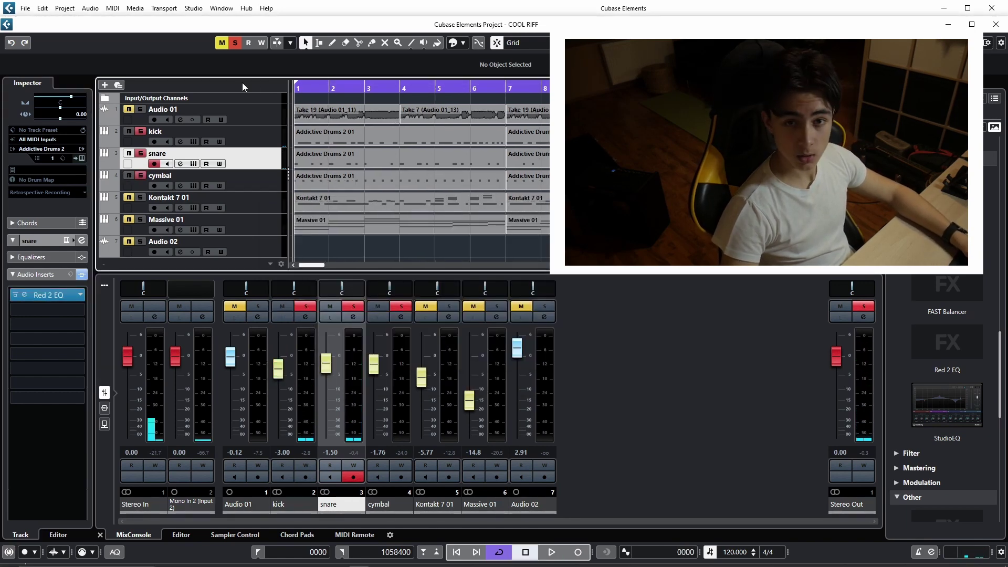
{"action": "key", "text": "space"}
{"action": "left_click", "coordinate": [25, 295]}
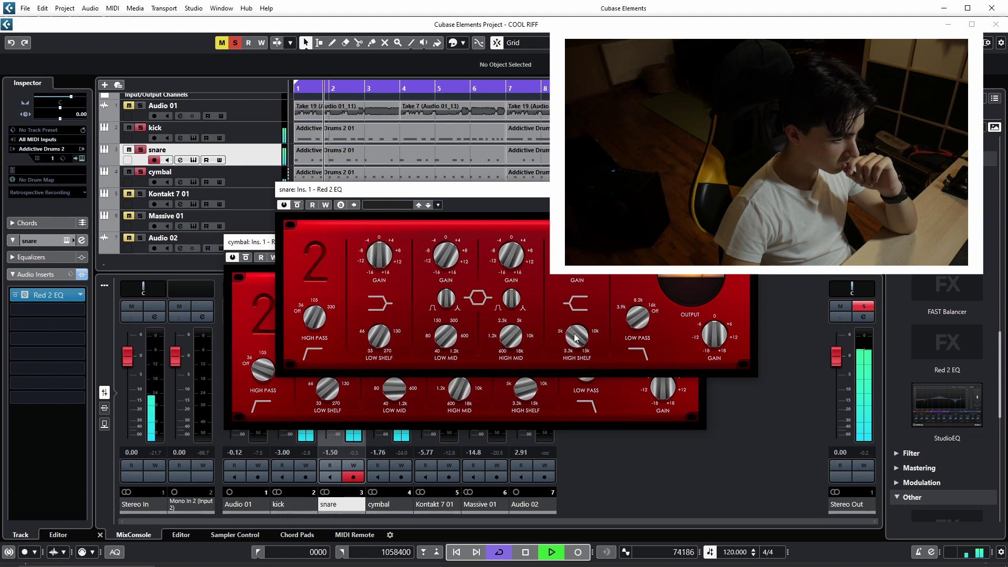
{"action": "left_click", "coordinate": [751, 190]}
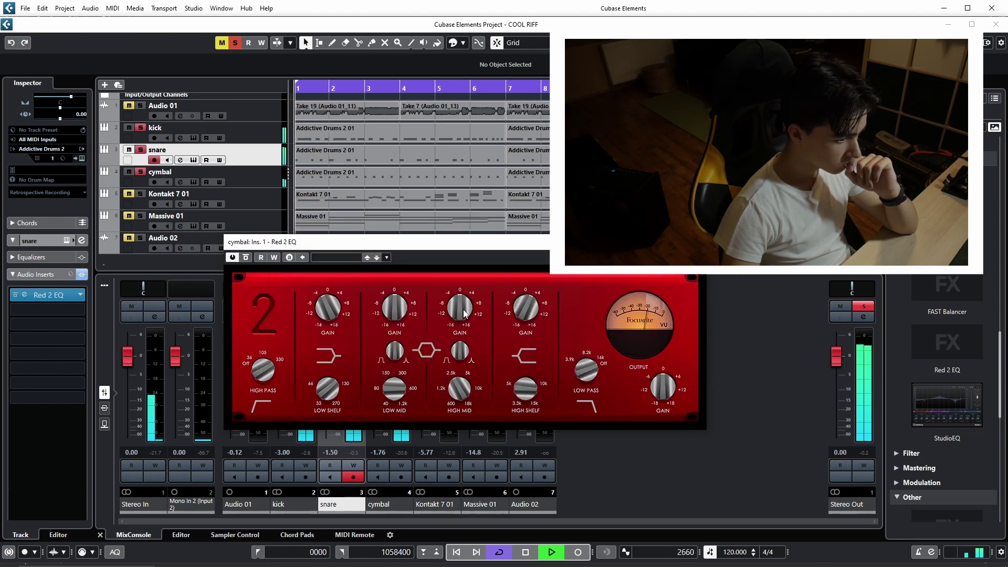